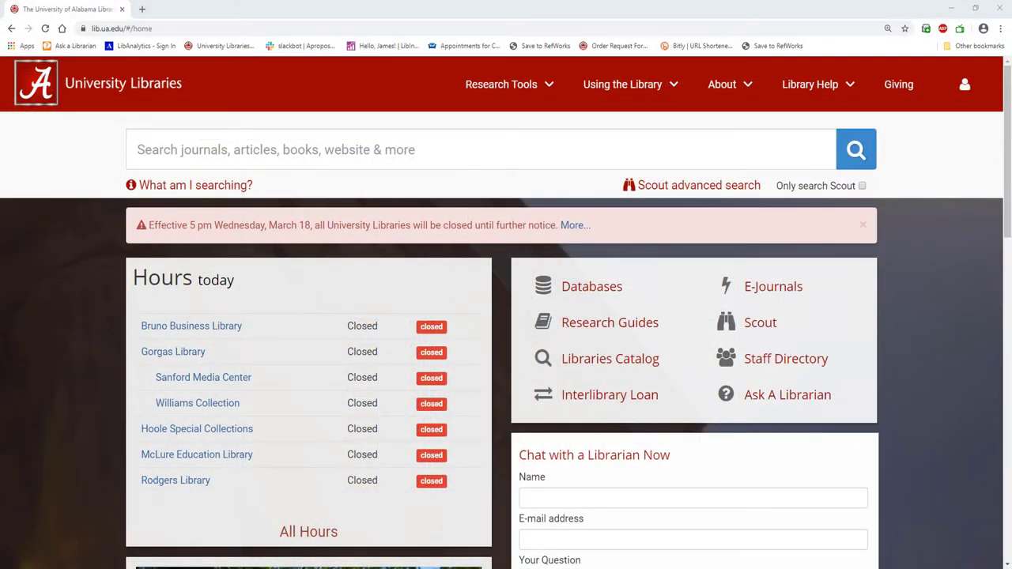
Find the Simmons database in the library's A-Z Databases list and open Simmons Insights
left_click(546, 286)
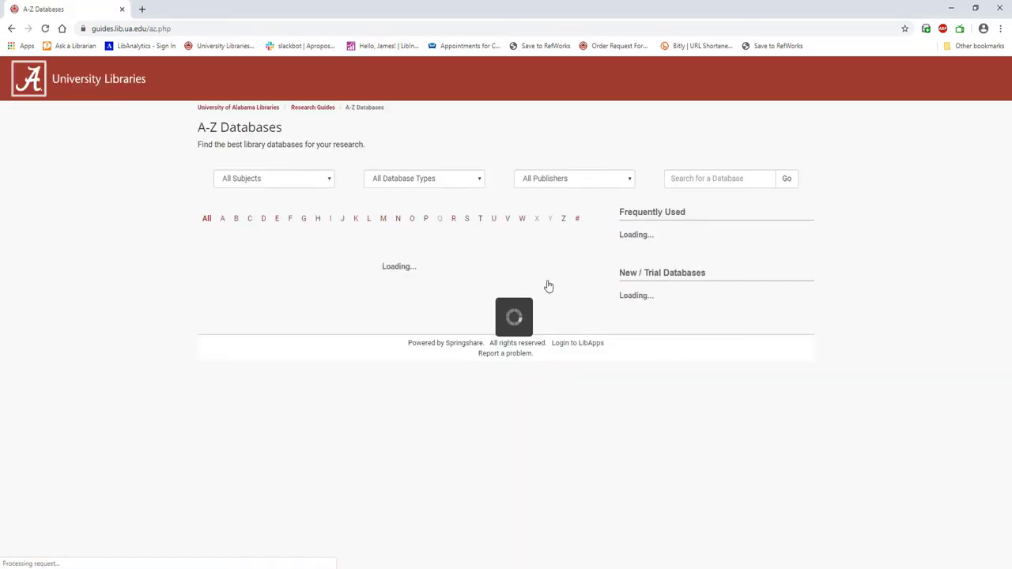
left_click(678, 179)
type("Simmons")
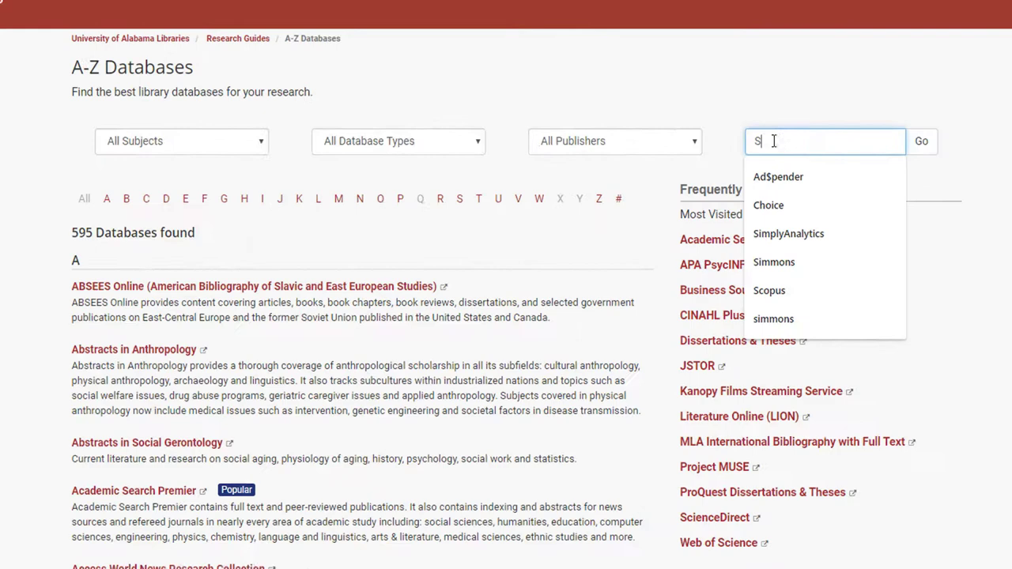
key("Return")
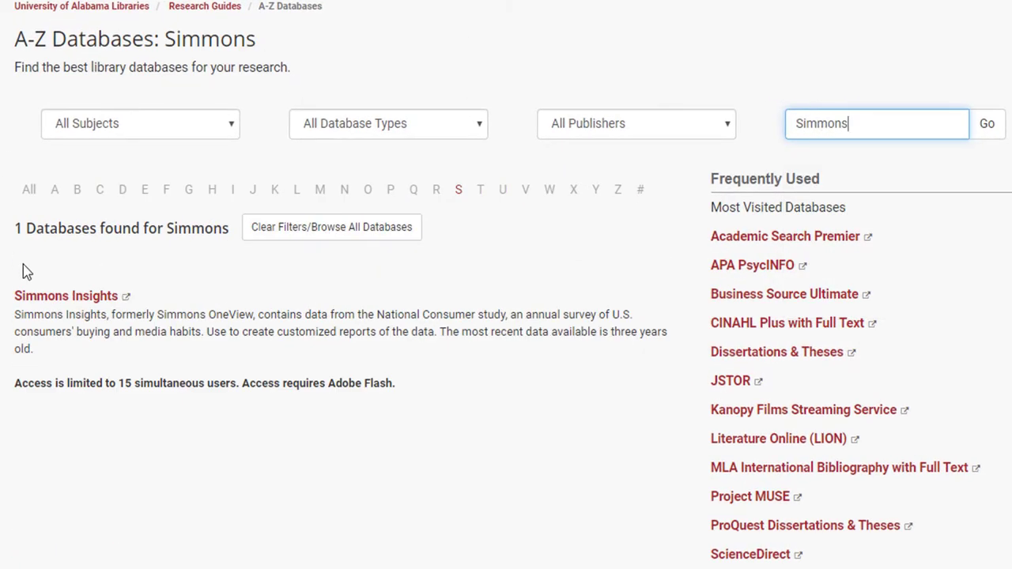
left_click(47, 296)
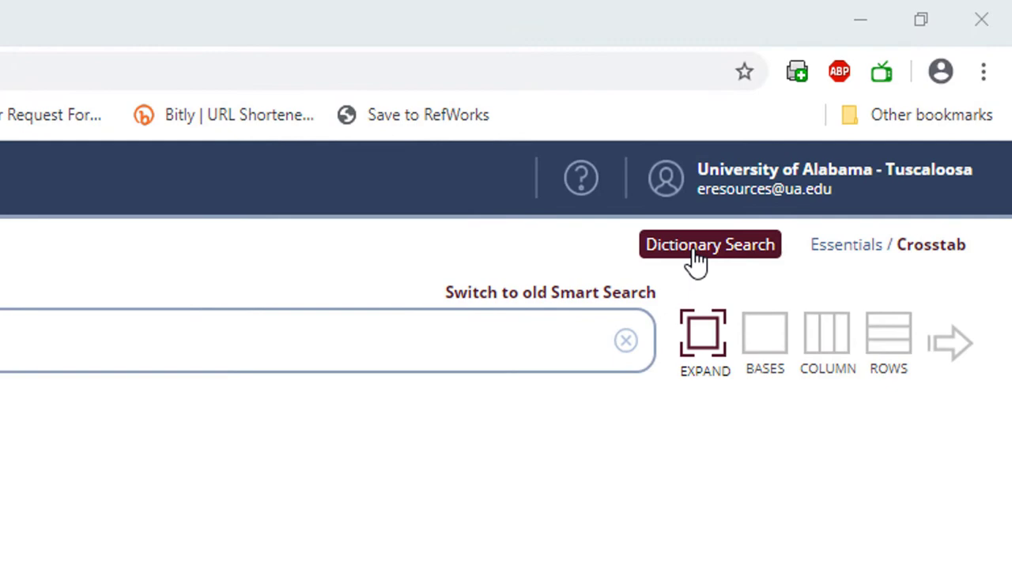
Switch to Dictionary Search and choose the Fall 2017 NHCS Adult Study 12-month as the study
left_click(696, 260)
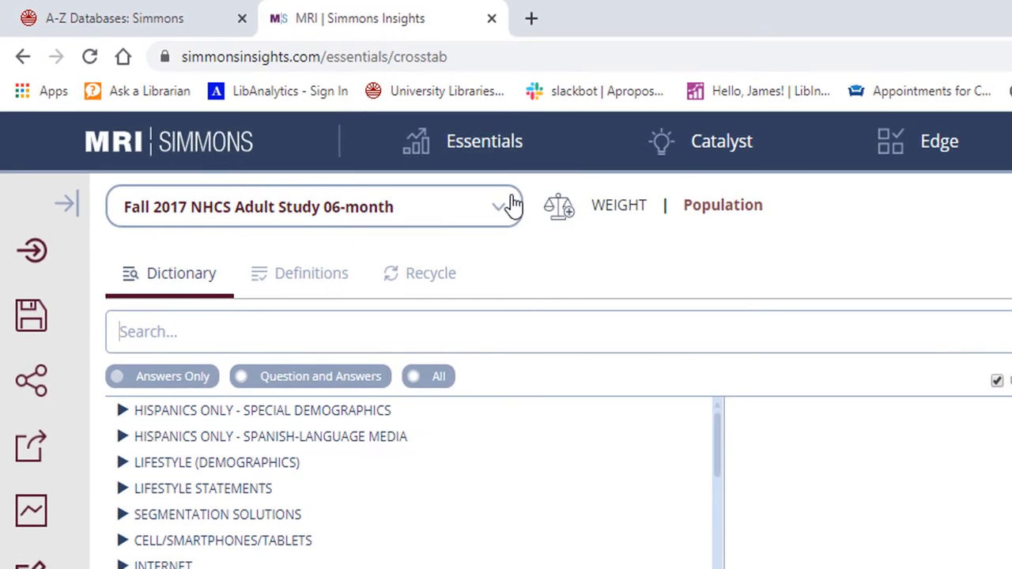
left_click(513, 205)
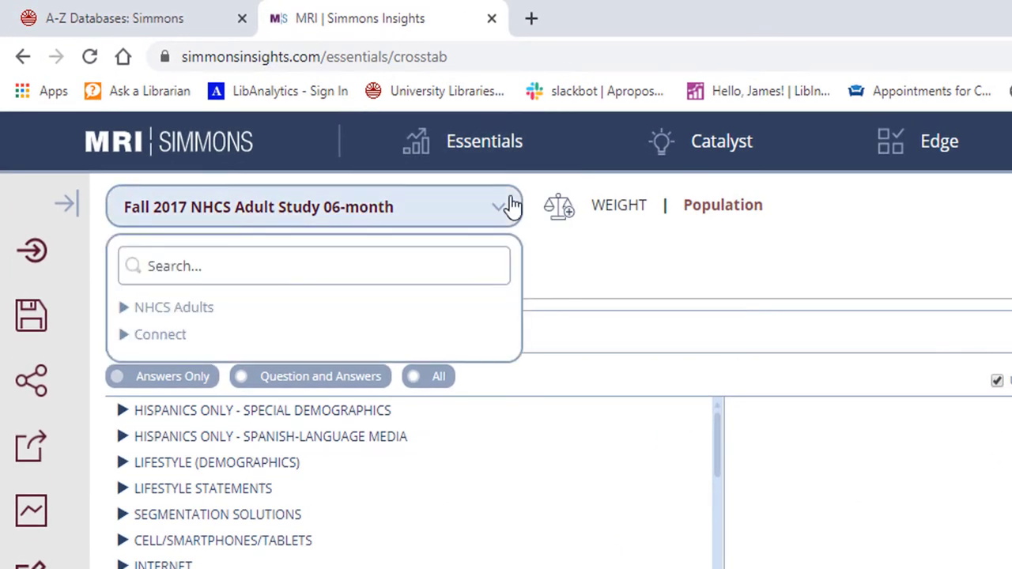
left_click(188, 315)
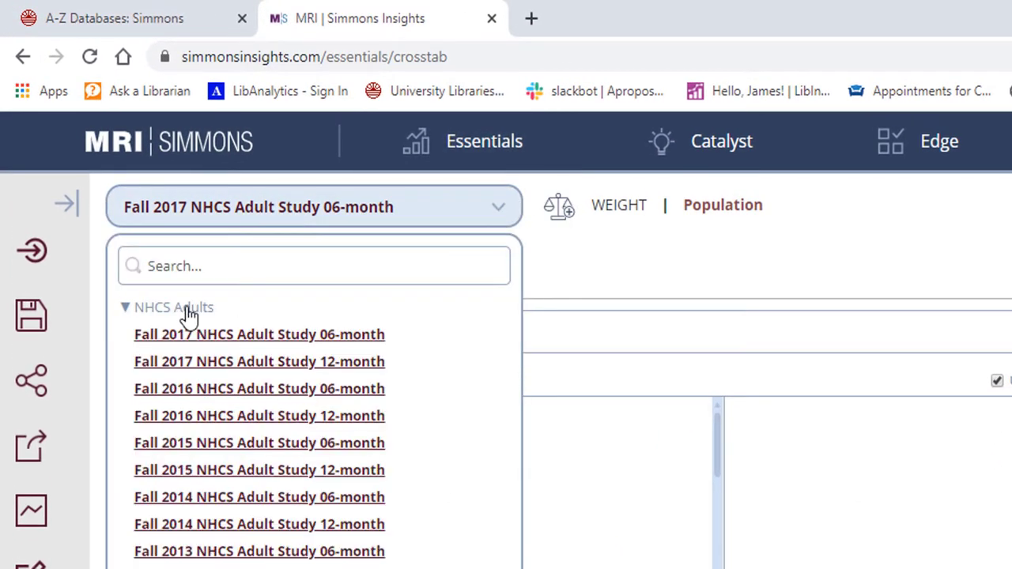
left_click(304, 363)
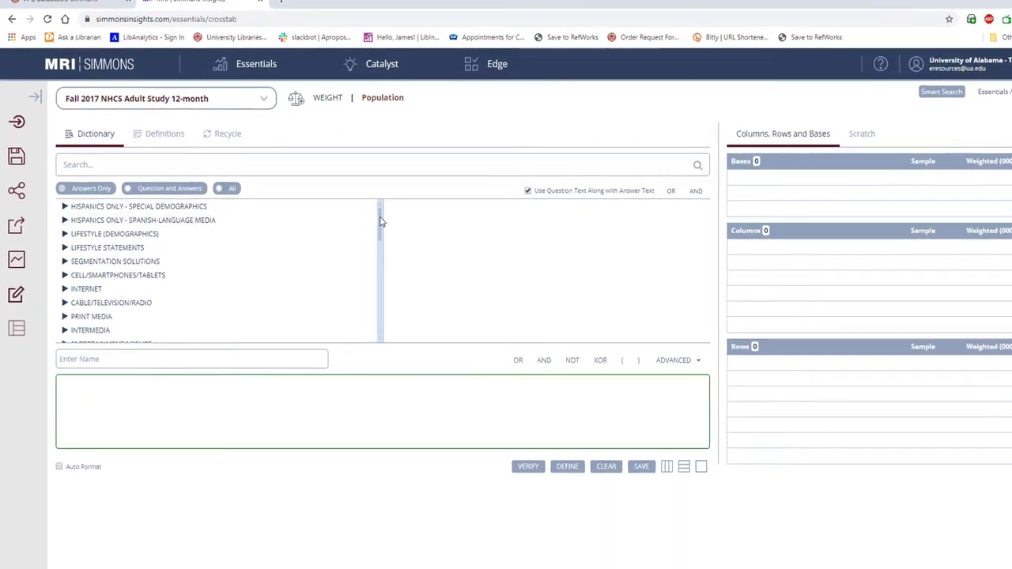
left_click_drag(379, 221, 378, 234)
left_click_drag(679, 244, 681, 200)
left_click(594, 120)
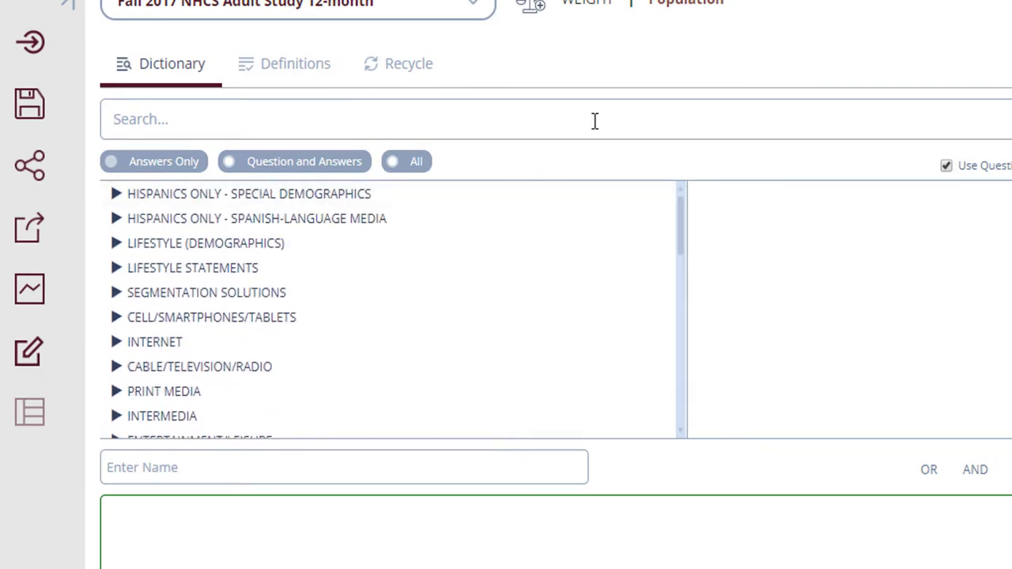
type("Ice Cream")
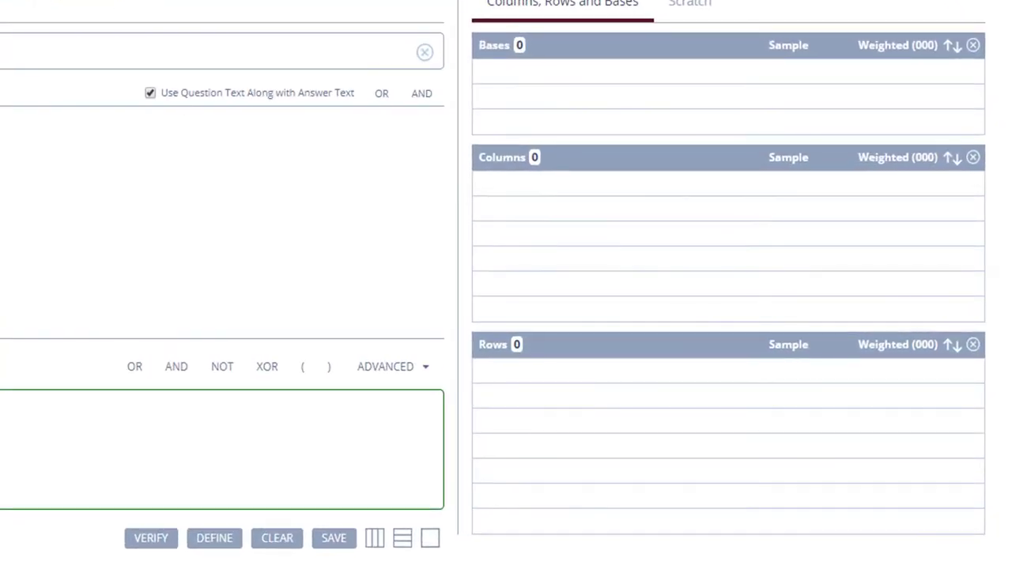
key("ctrl+a")
key("BackSpace")
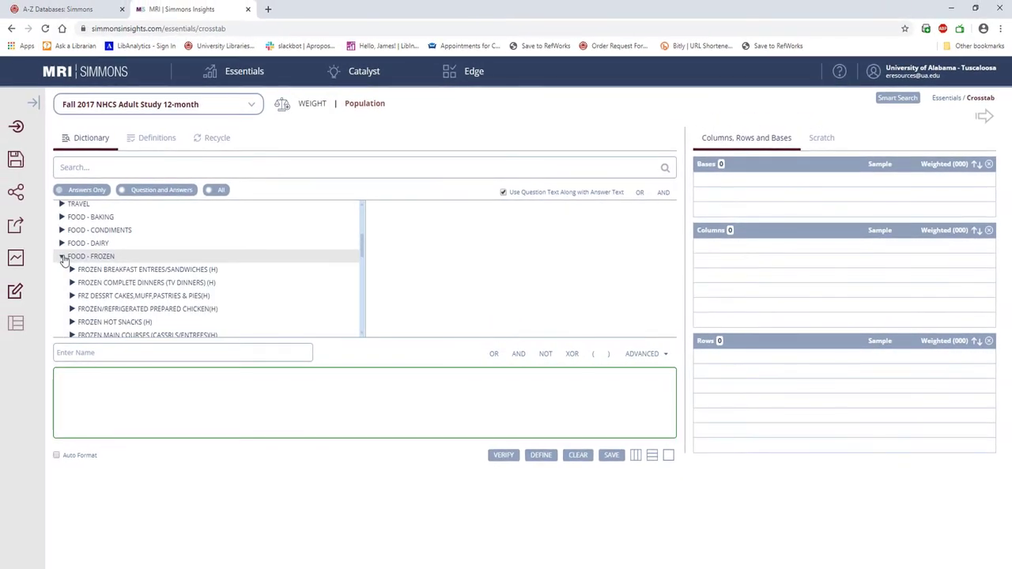
Under Food - Frozen, open Frozen Novelty Treats - HH Uses? and add the YES answer to the bases
left_click_drag(362, 242, 365, 256)
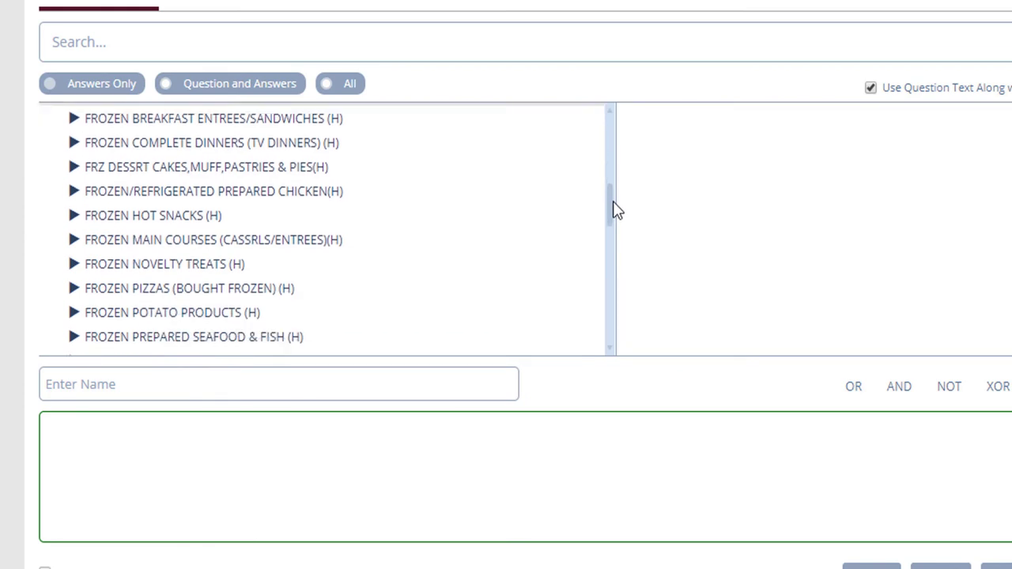
left_click_drag(613, 204, 614, 212)
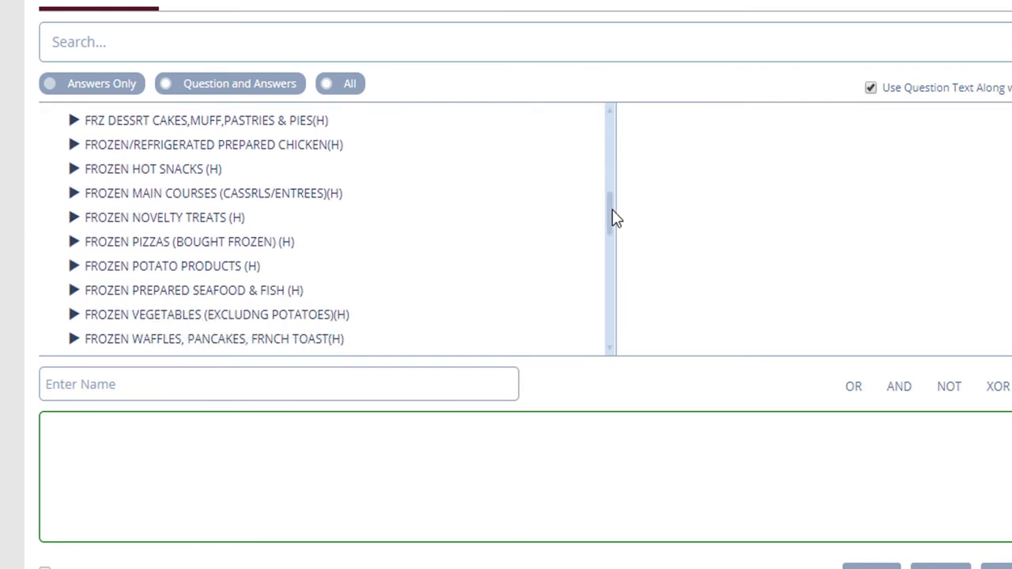
left_click(75, 218)
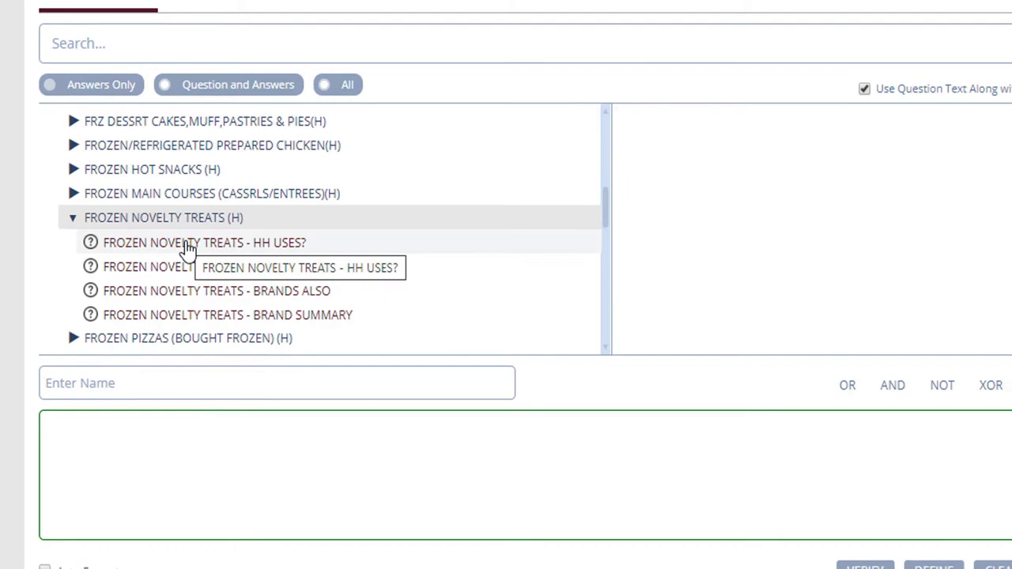
left_click(187, 248)
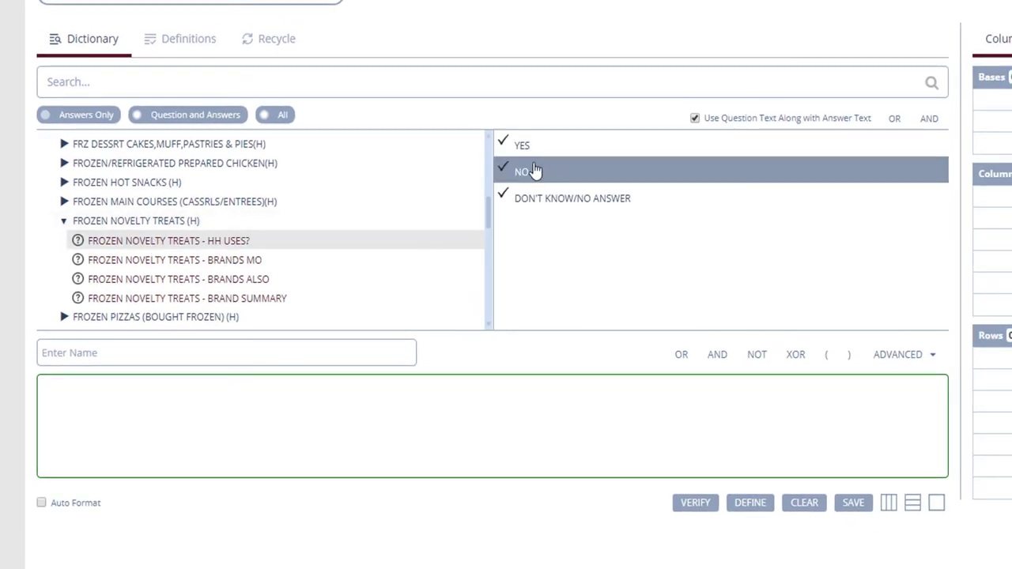
left_click_drag(541, 154, 759, 188)
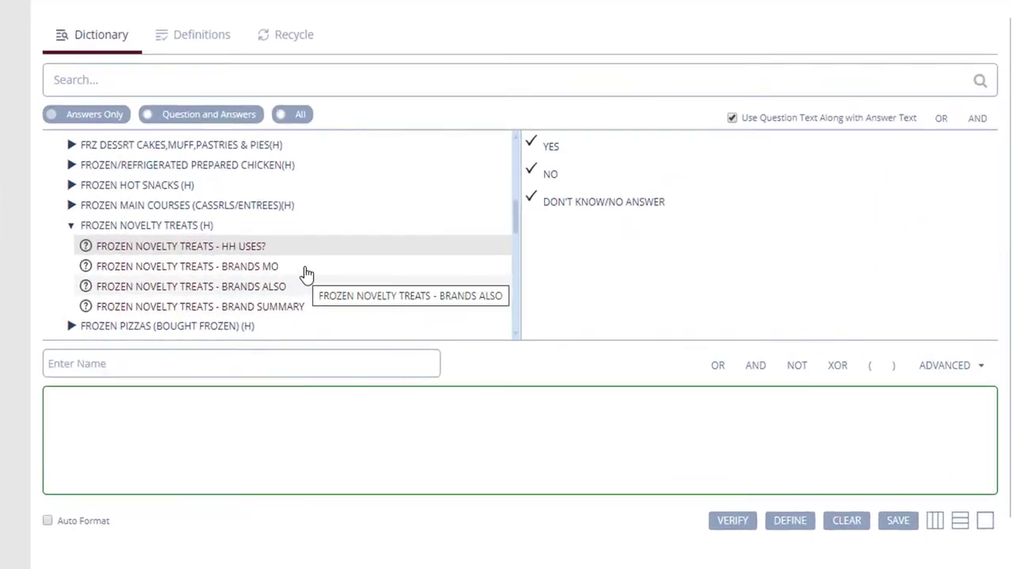
Open Frozen Novelty Treats - Brands MO and add Ben & Jerry's plus the question's full set of brand answers to the columns
left_click(306, 273)
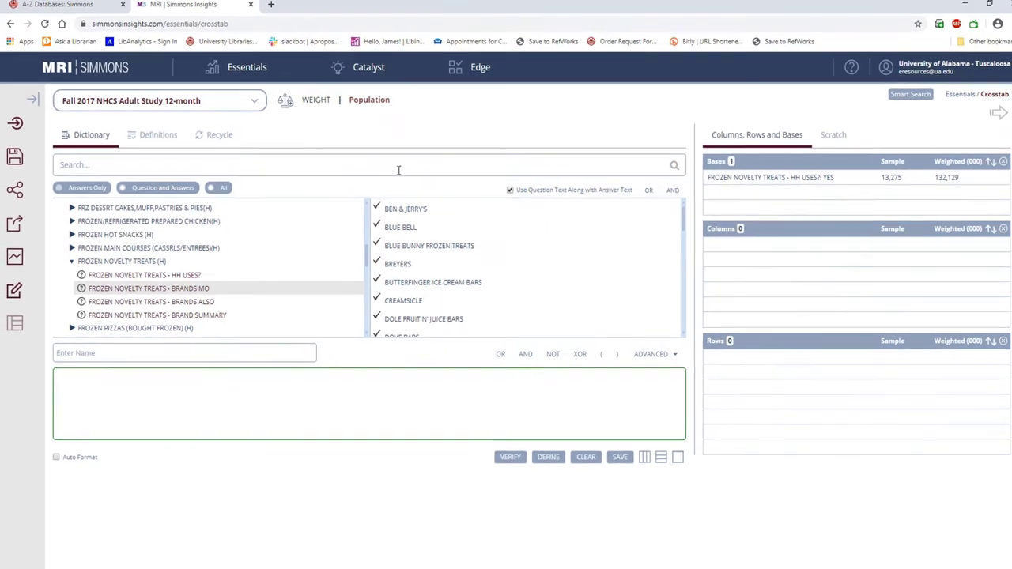
left_click_drag(644, 116, 948, 181)
left_click_drag(561, 247, 814, 237)
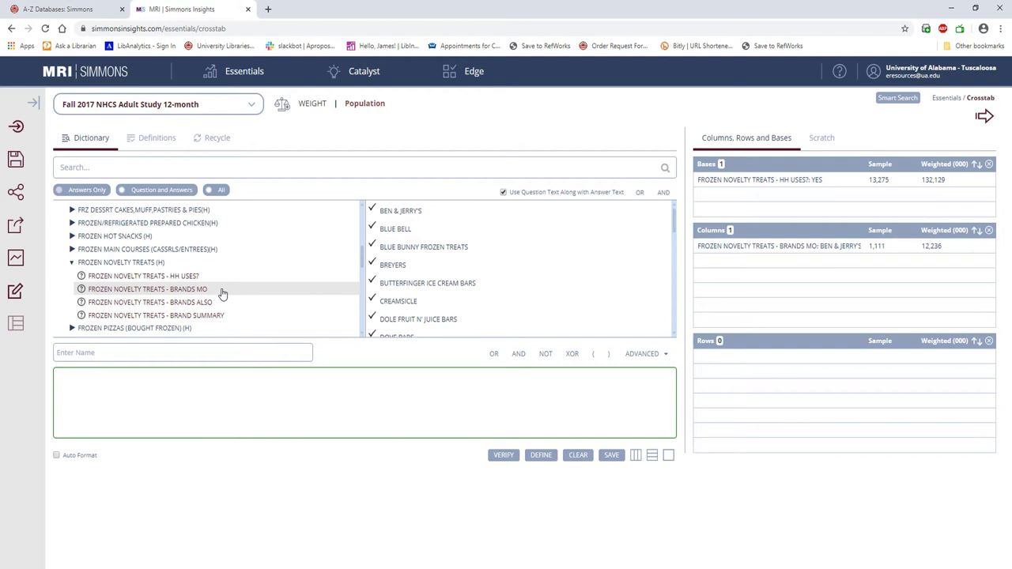
left_click_drag(221, 290, 792, 287)
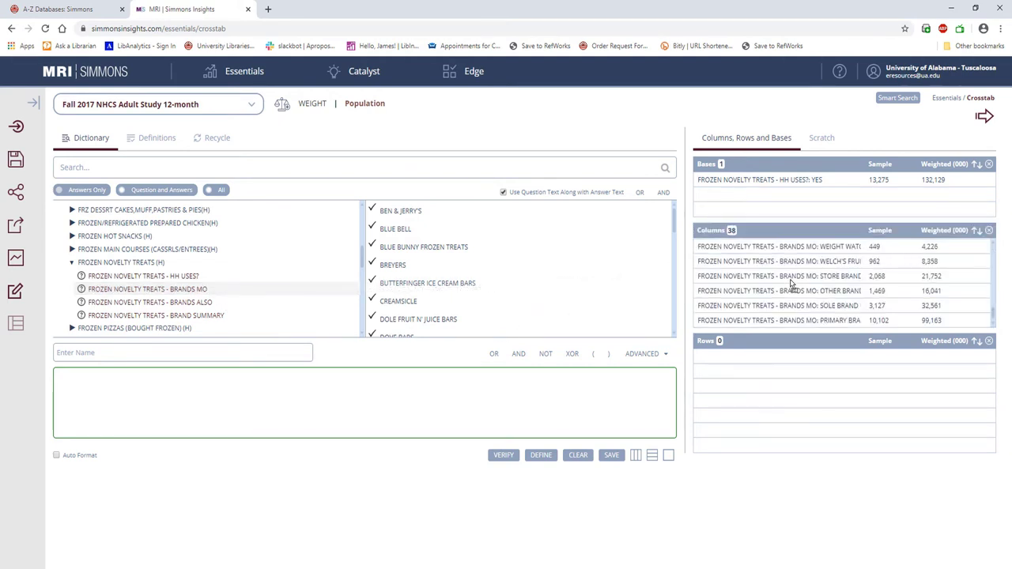
left_click_drag(995, 316, 990, 241)
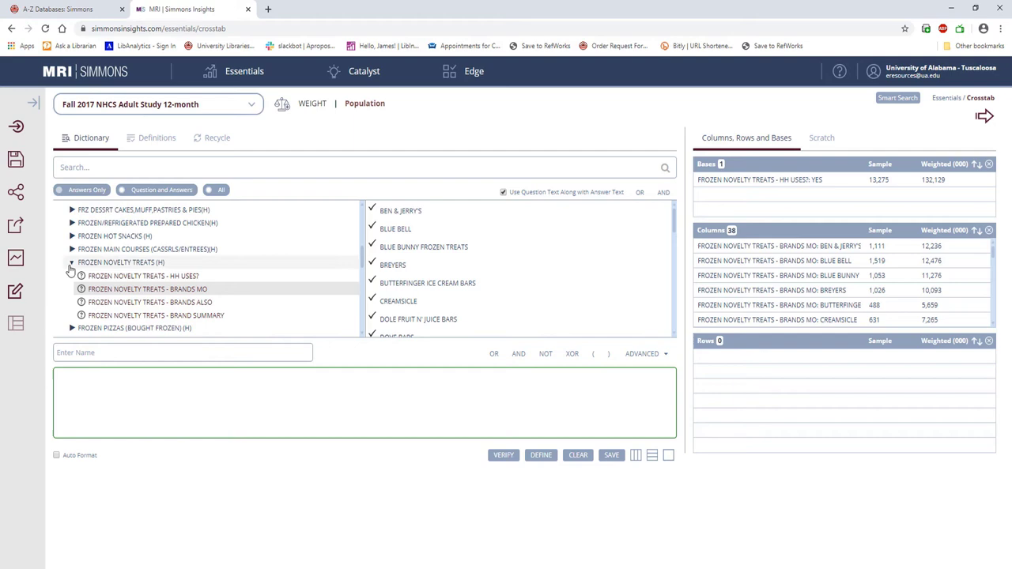
Open the Age question under Lifestyle (Demographics), Demographics (Personal Information), review its answers, and run the crosstab
left_click(71, 262)
scroll(69, 253, "down", 10)
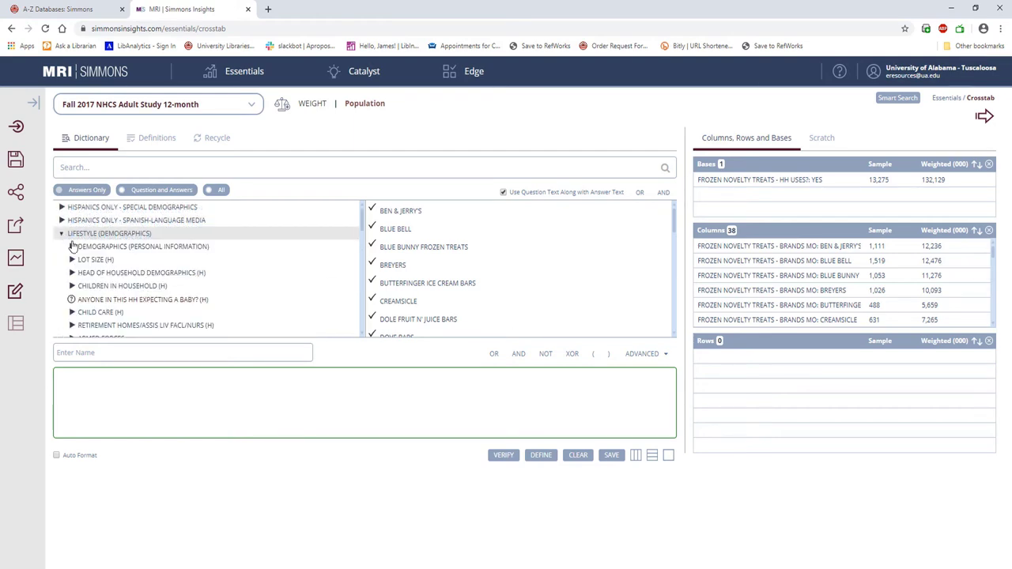
left_click(71, 246)
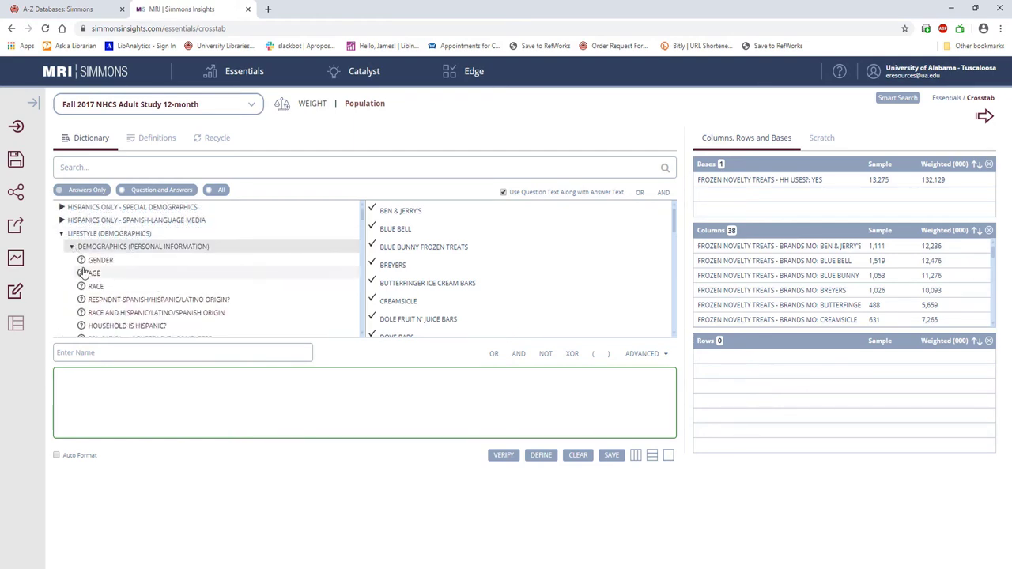
left_click(86, 273)
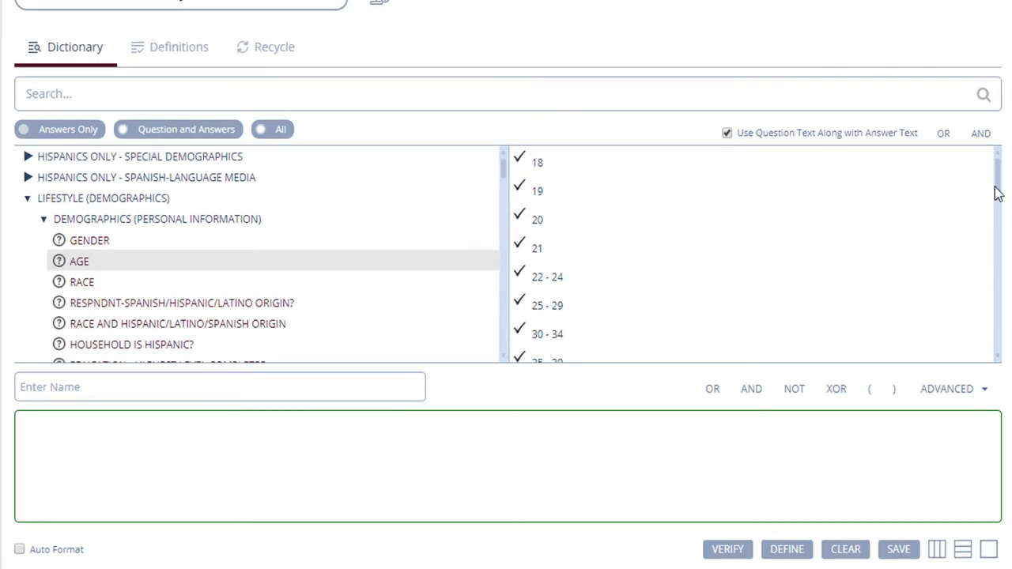
left_click_drag(998, 188, 1011, 348)
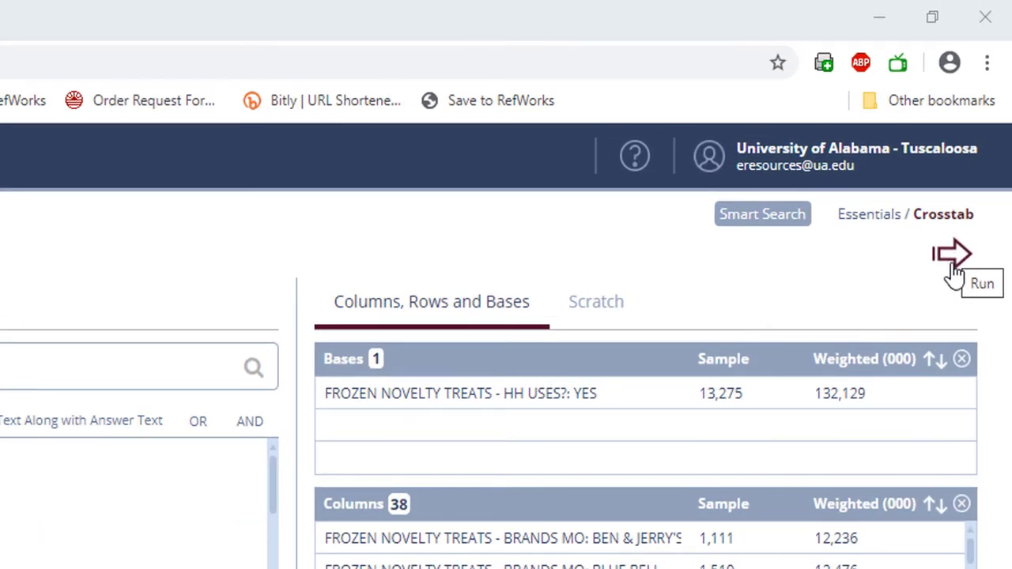
left_click(953, 257)
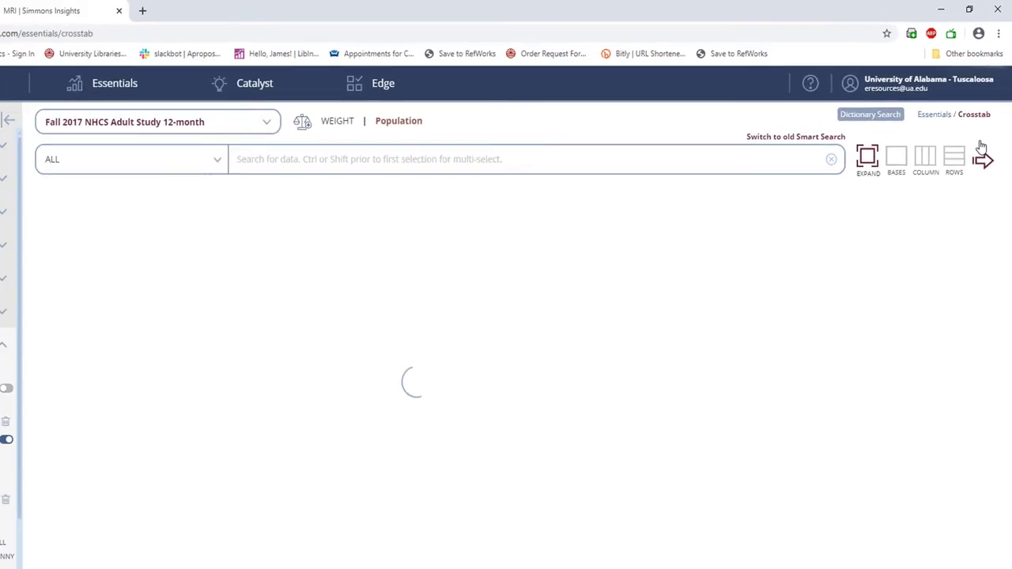